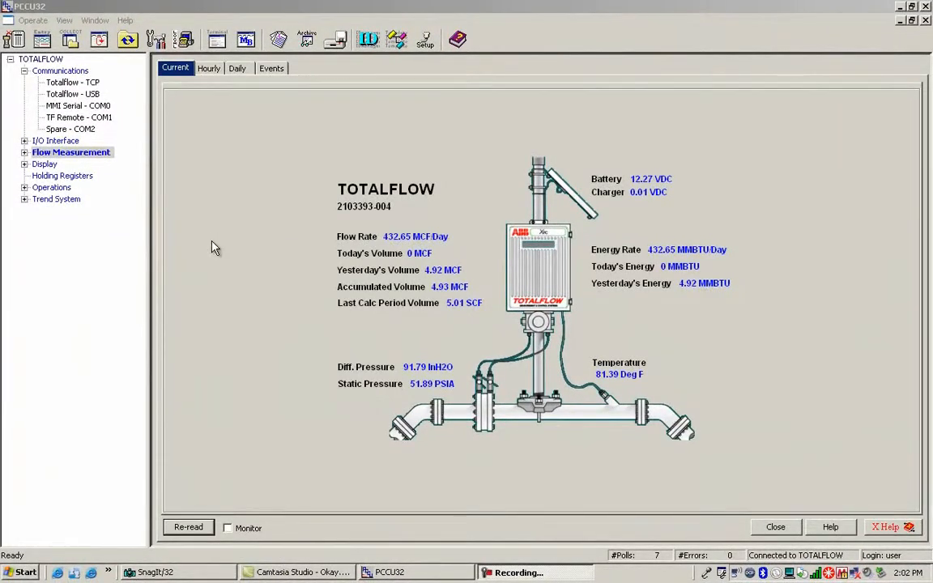
# Step: Open the Collect screen and select all record types of the TOTALFLOW measurement tube for collection
pyautogui.click(89, 51)
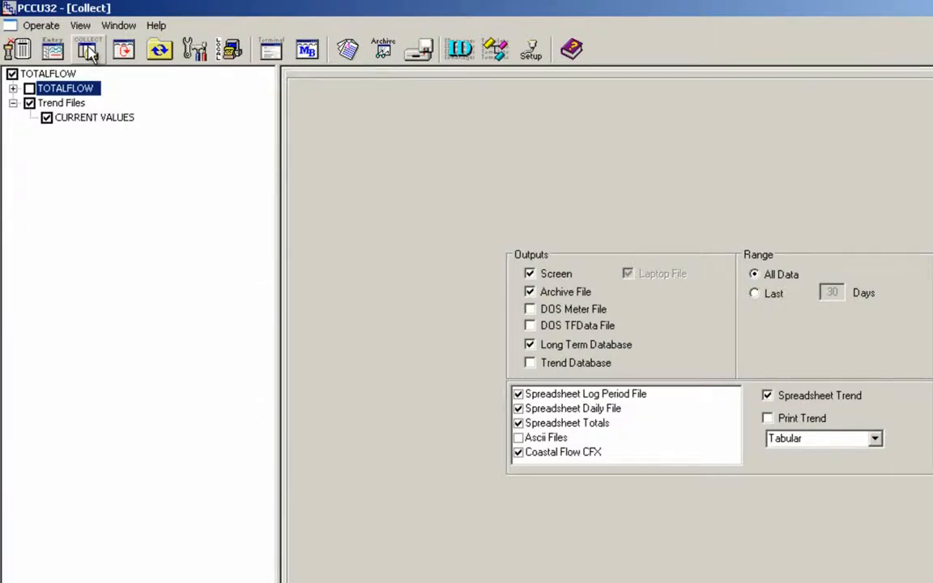
pyautogui.click(13, 88)
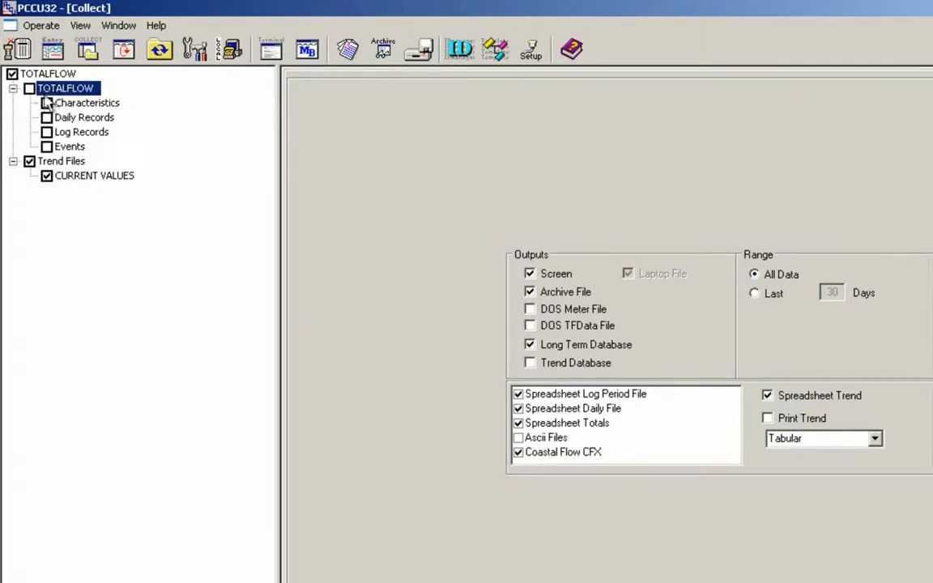
pyautogui.press('space')
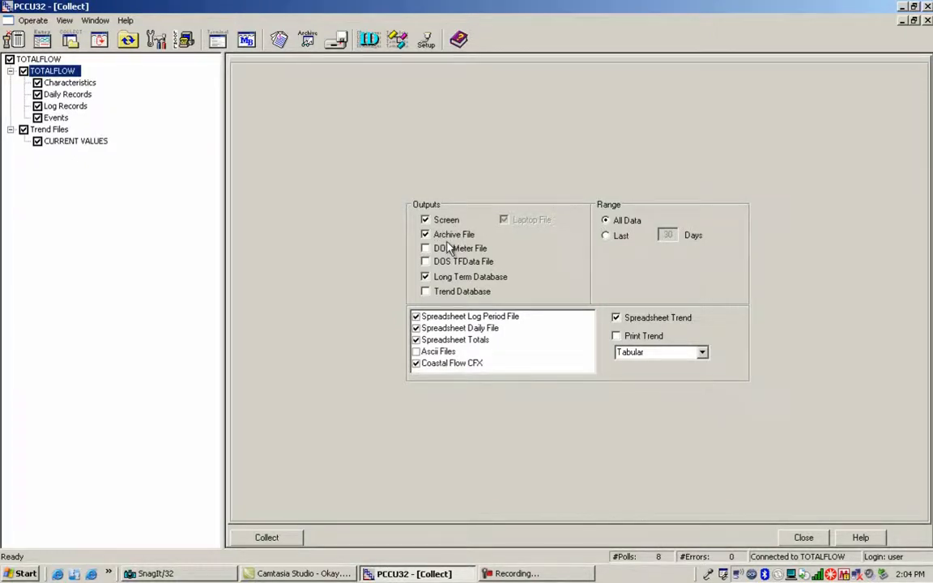
# Step: Add Trend Database to the collection outputs and choose All Data as the range
pyautogui.click(452, 296)
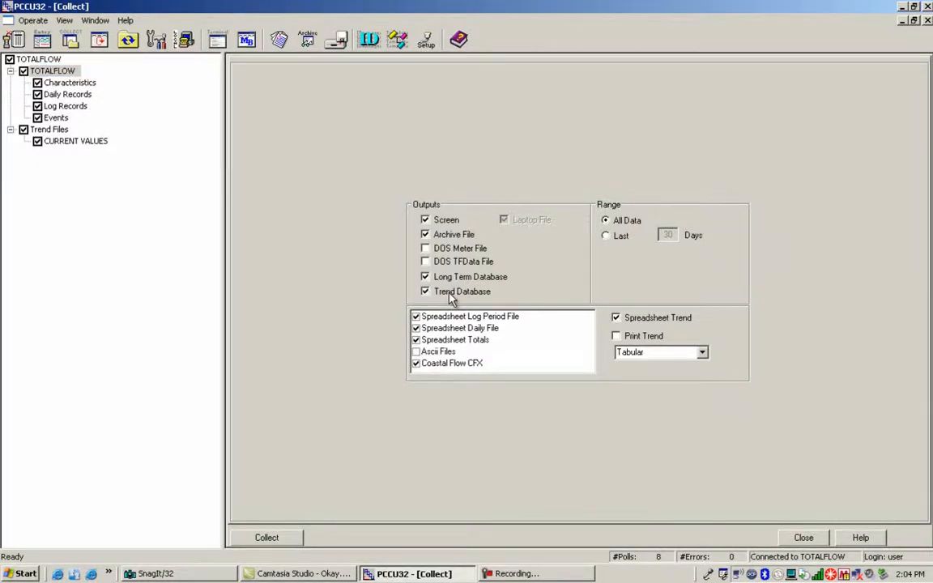
pyautogui.click(617, 237)
pyautogui.click(634, 224)
# Step: Read the help topic on collecting historical data through to the output descriptions, and close it
pyautogui.click(857, 537)
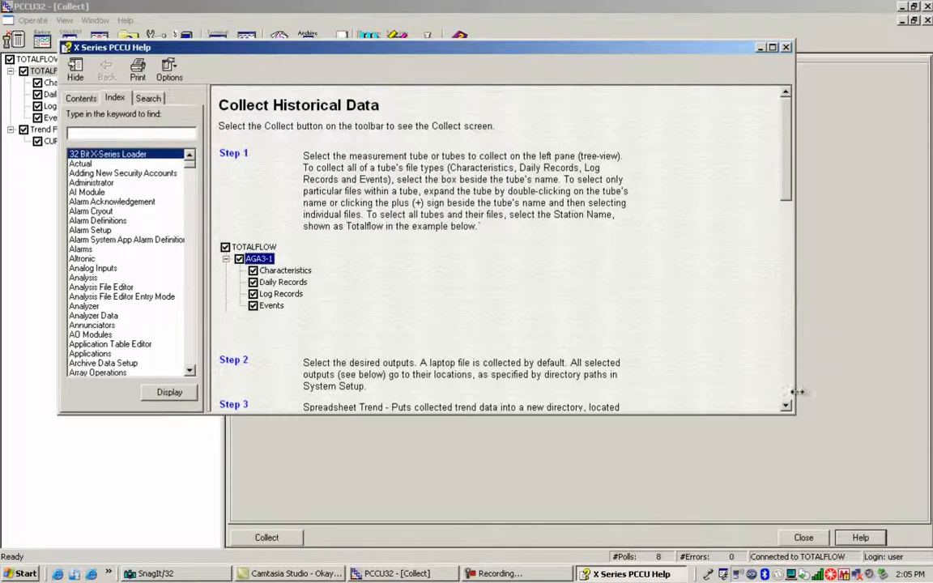
pyautogui.click(785, 406)
pyautogui.moveTo(786, 407); pyautogui.dragTo(788, 409)
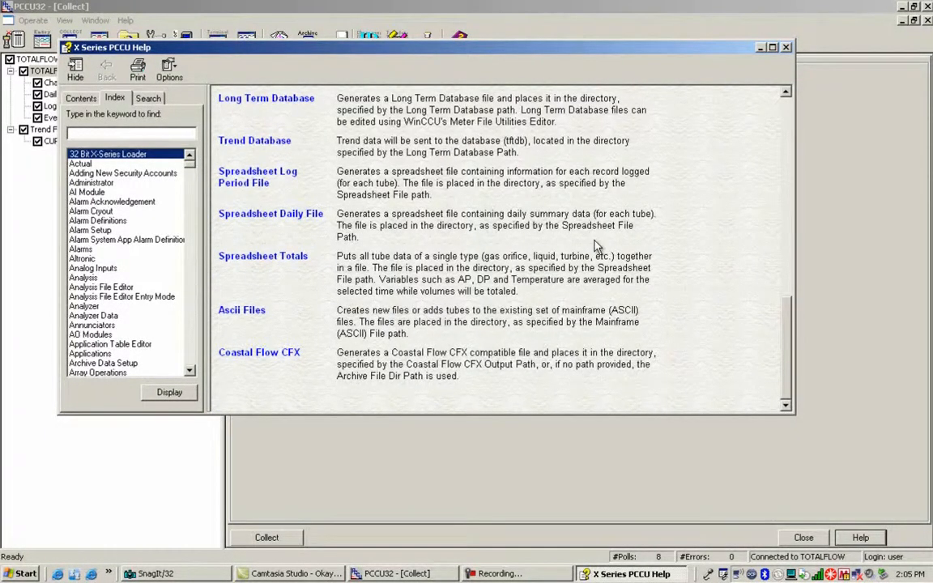
pyautogui.click(786, 47)
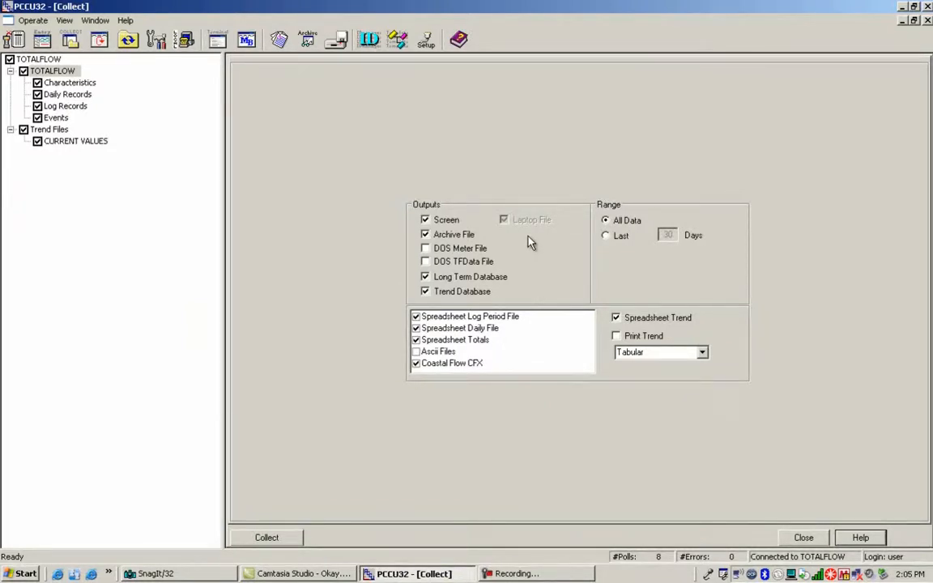
# Step: Review the directory paths in System Setup, including the folder for the Data File Path, without changing them
pyautogui.click(430, 47)
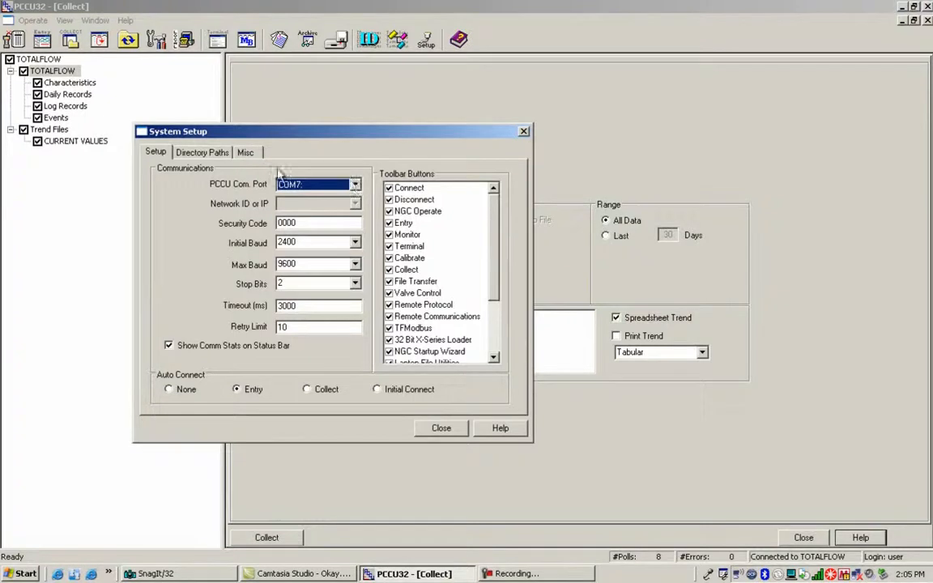
pyautogui.click(224, 158)
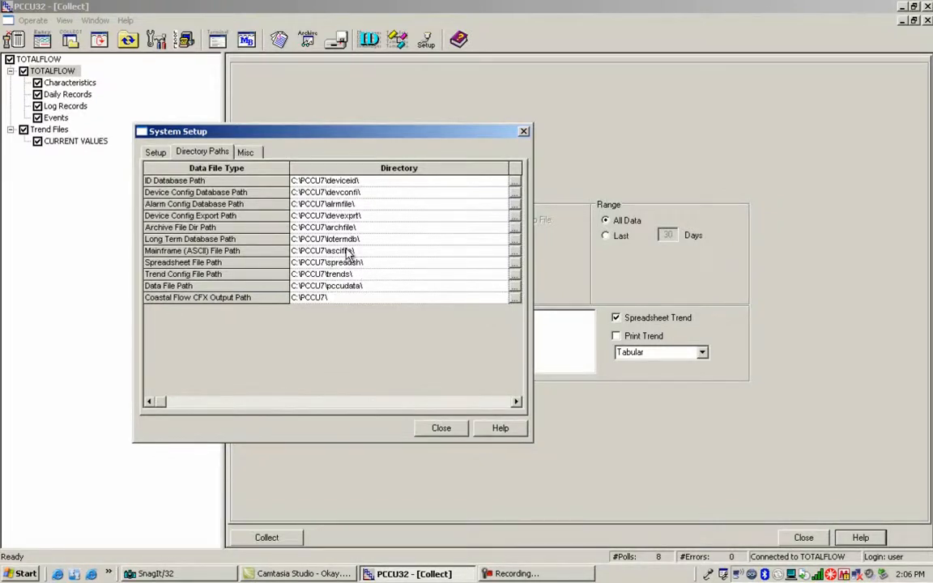
pyautogui.click(515, 284)
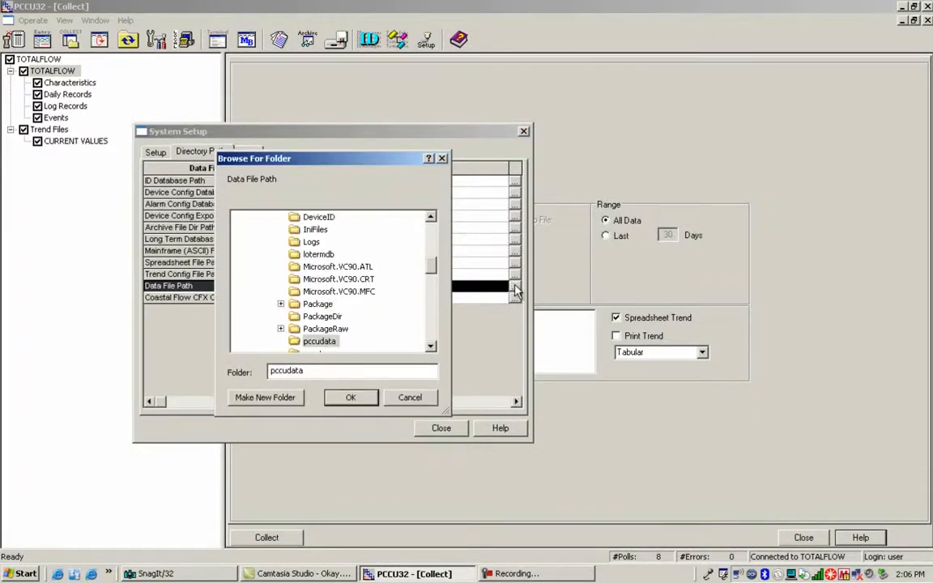
pyautogui.click(409, 399)
pyautogui.click(441, 428)
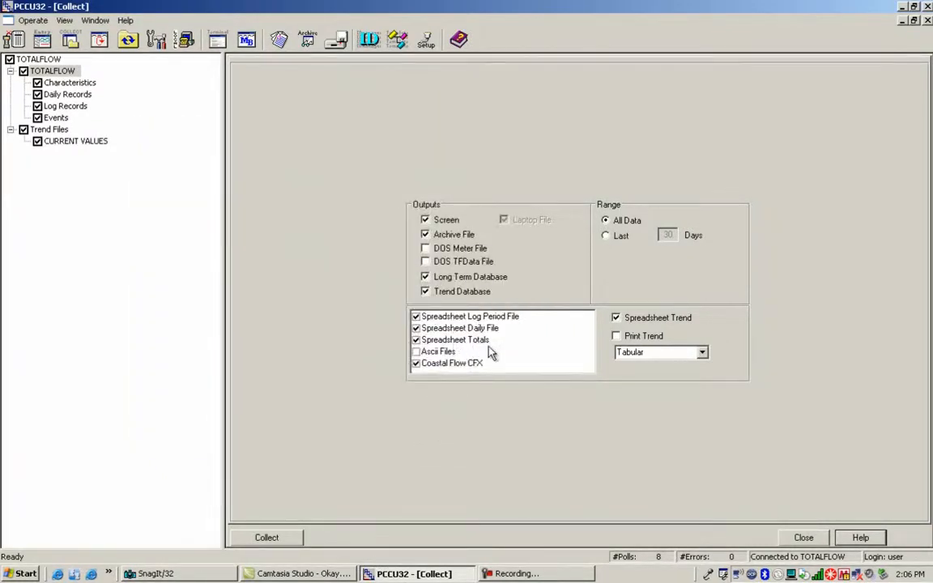
# Step: Check the trend print format options, keep Tabular, and collect the selected data
pyautogui.click(703, 354)
pyautogui.click(704, 354)
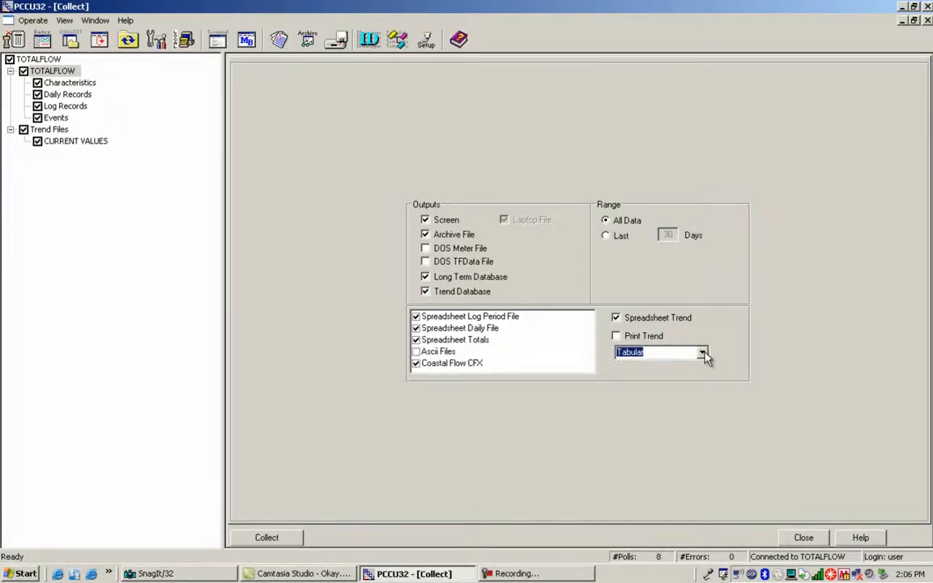
pyautogui.click(703, 354)
pyautogui.click(704, 354)
pyautogui.click(282, 541)
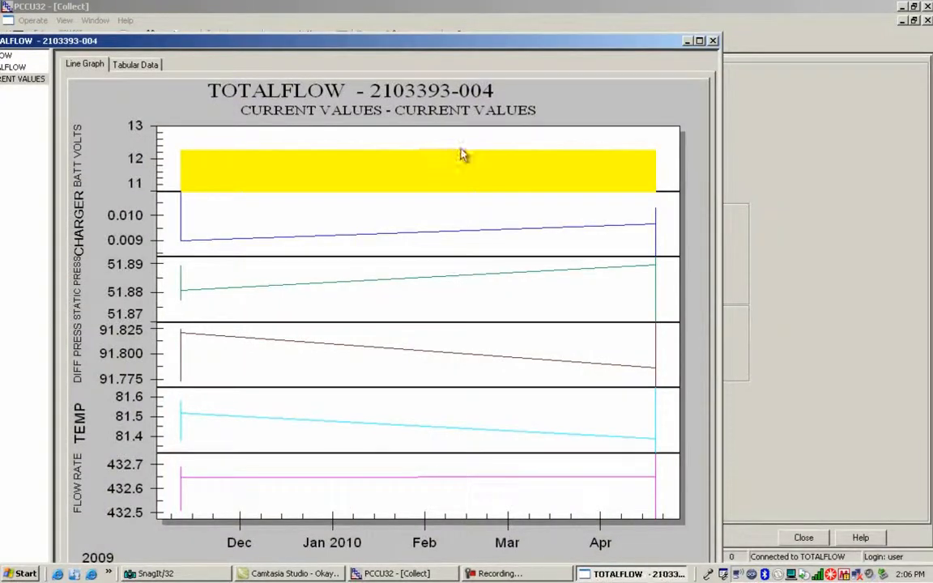
# Step: Maximize the collected data window and examine all columns of the TOTALFLOW tube's daily flow data
pyautogui.doubleClick(514, 49)
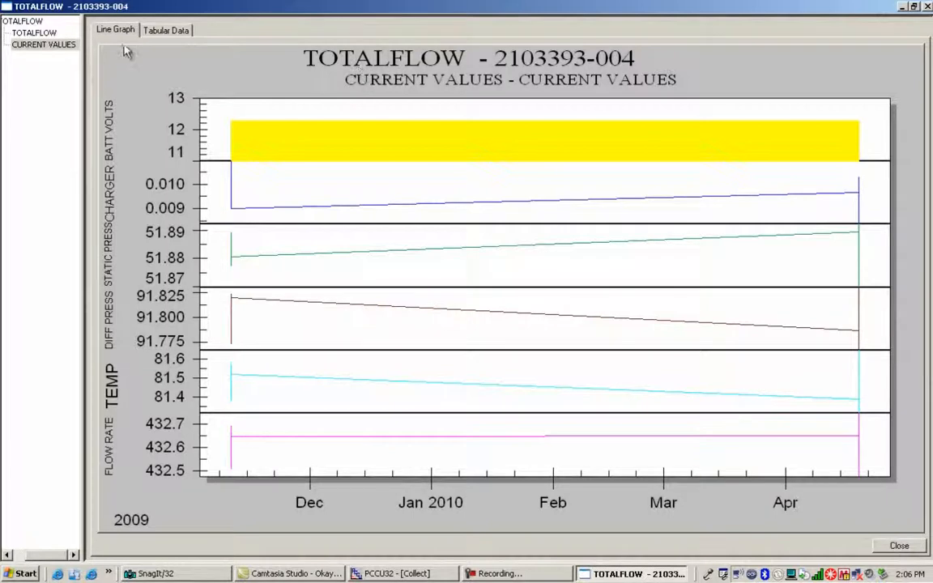
pyautogui.click(27, 22)
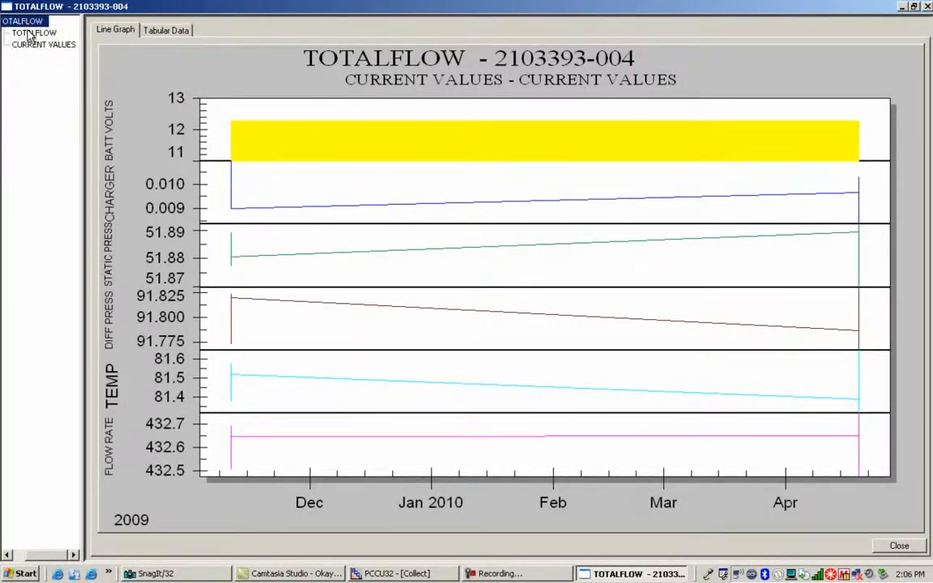
pyautogui.click(31, 33)
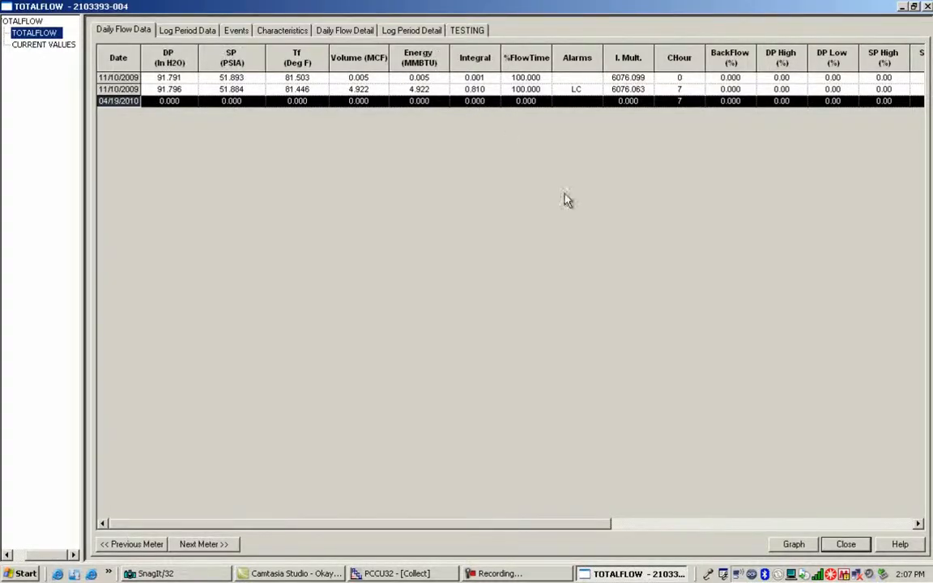
pyautogui.click(834, 523)
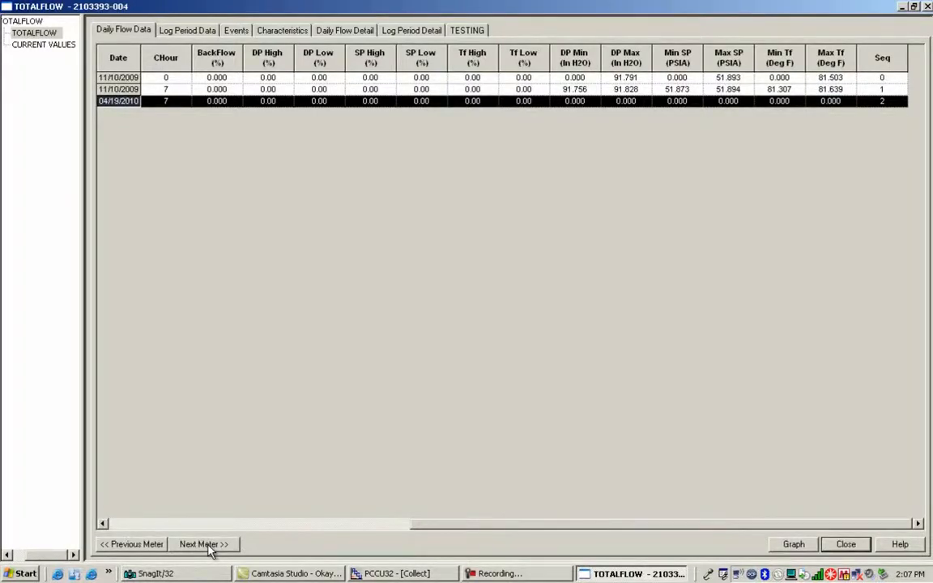
# Step: Examine the tube's log period data, events, characteristics, daily flow detail and log period detail
pyautogui.click(191, 31)
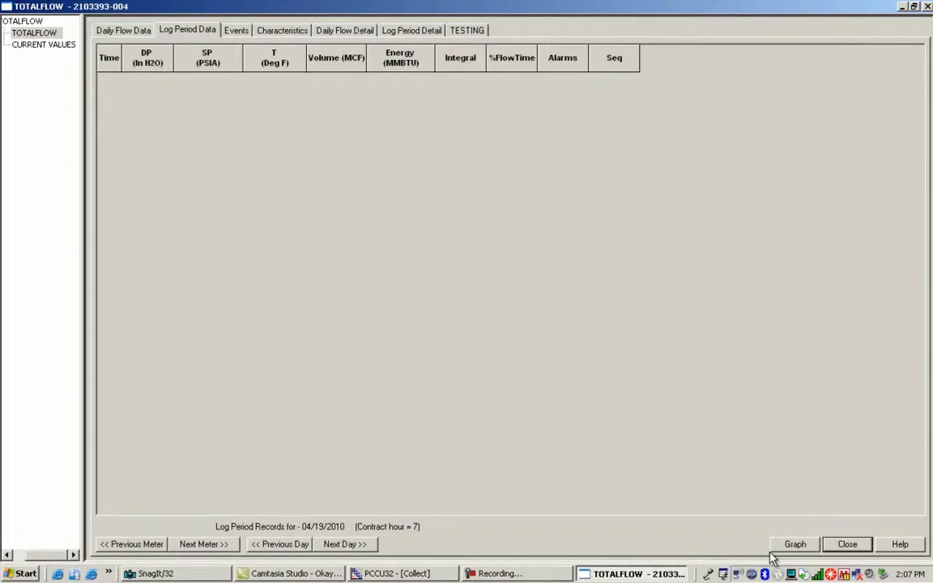
pyautogui.click(237, 33)
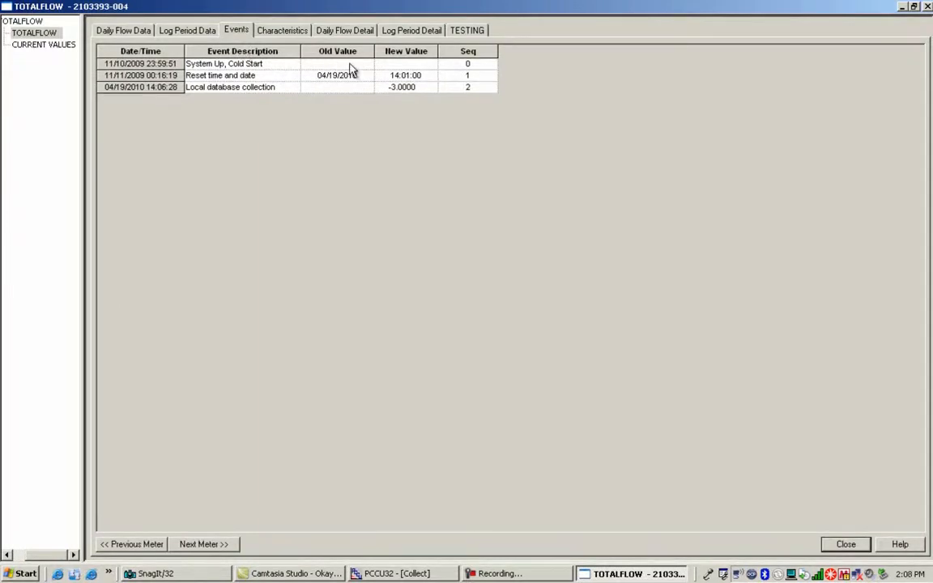
pyautogui.click(288, 31)
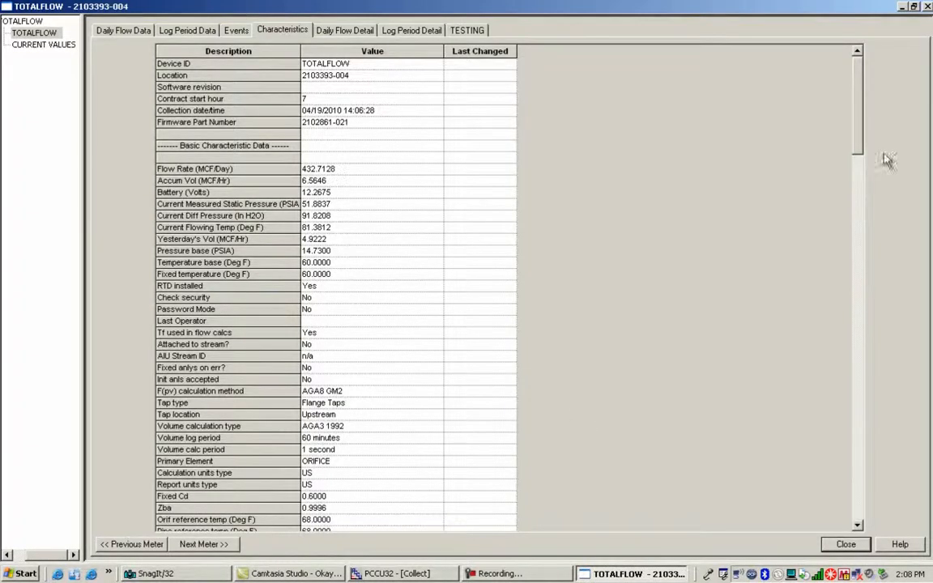
pyautogui.moveTo(856, 150); pyautogui.dragTo(879, 522)
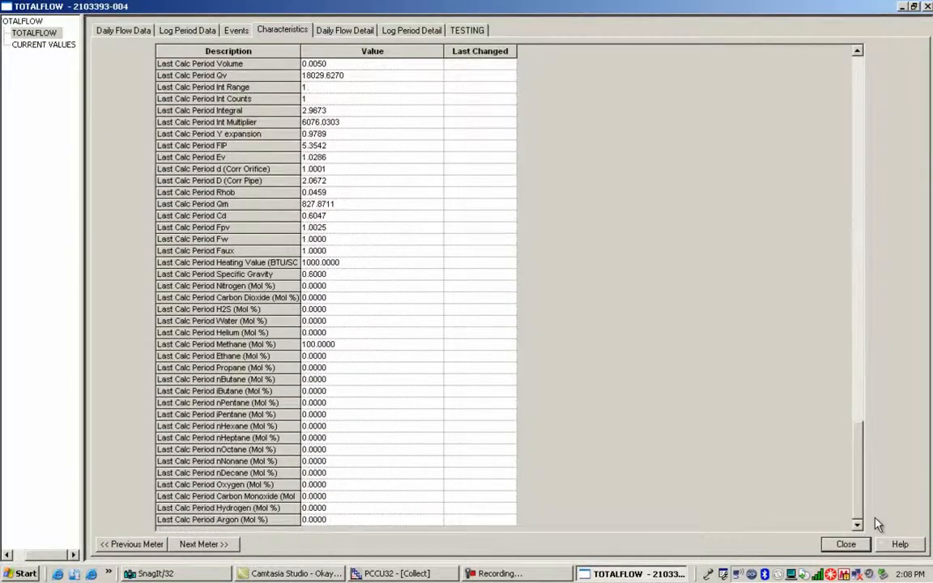
pyautogui.click(360, 31)
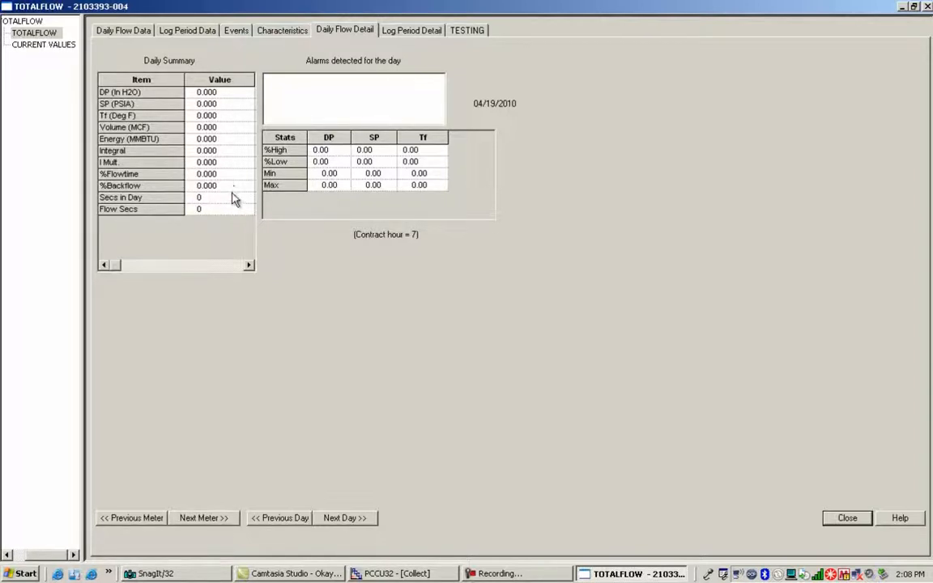
pyautogui.click(420, 32)
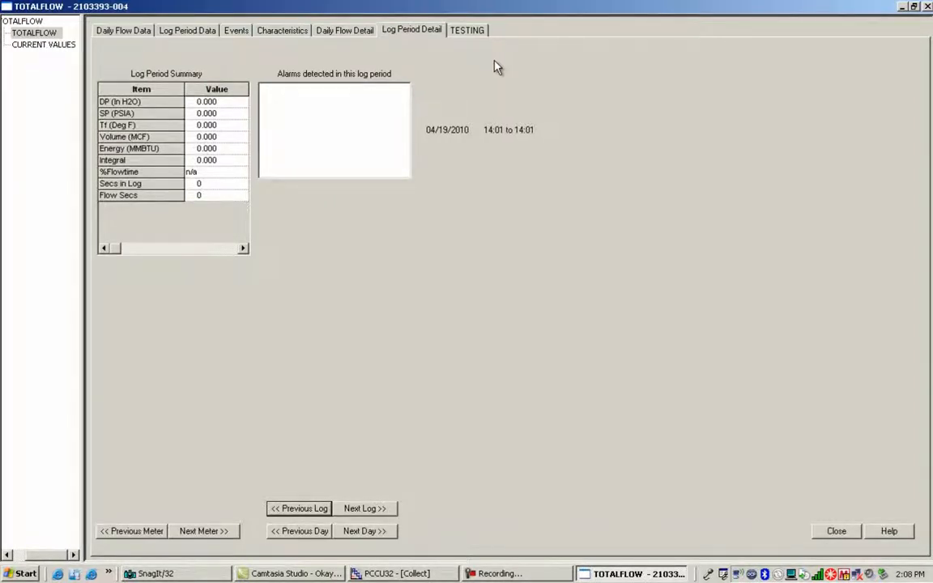
# Step: Review the CURRENT VALUES trend as a line graph and as tabular data, and close the collected data
pyautogui.click(45, 45)
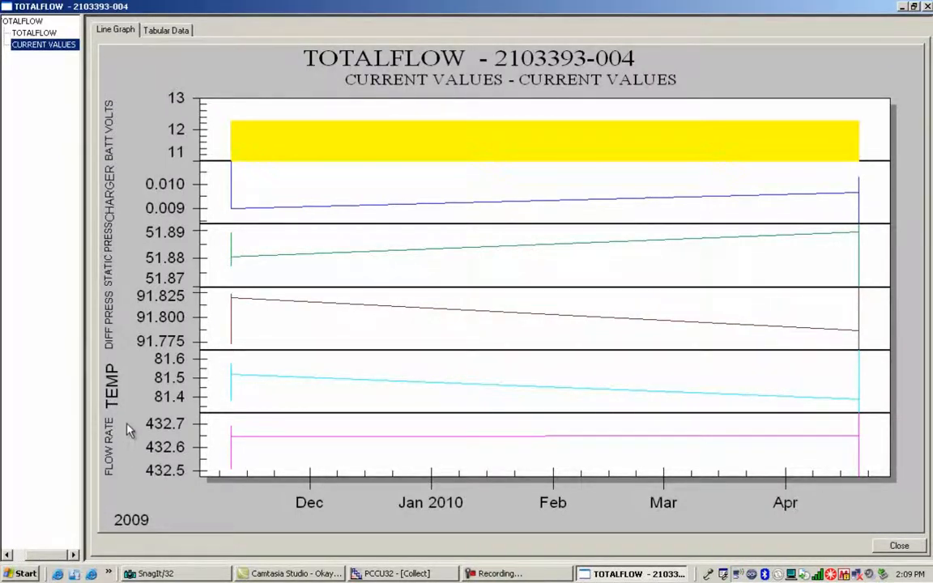
pyautogui.click(172, 32)
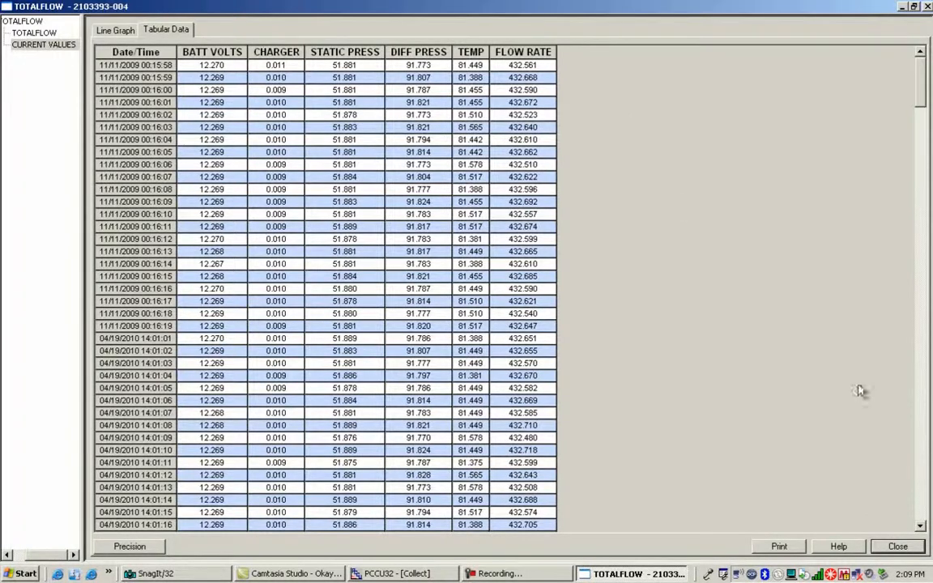
pyautogui.click(896, 546)
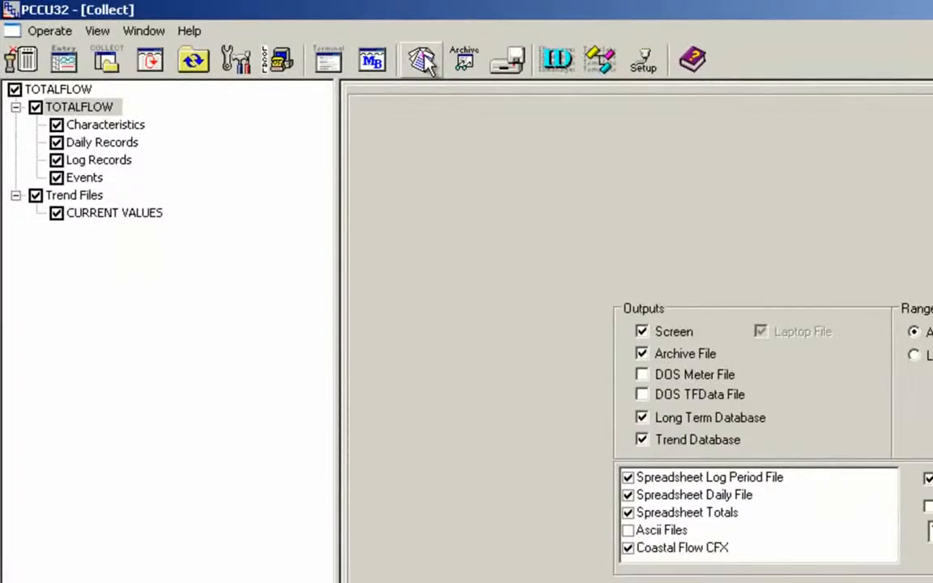
pyautogui.click(425, 60)
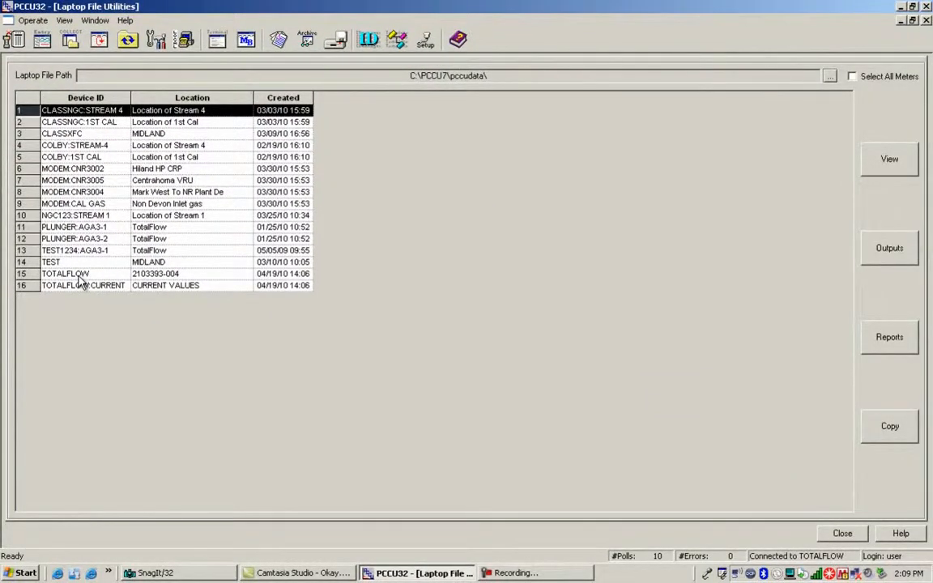
pyautogui.click(80, 276)
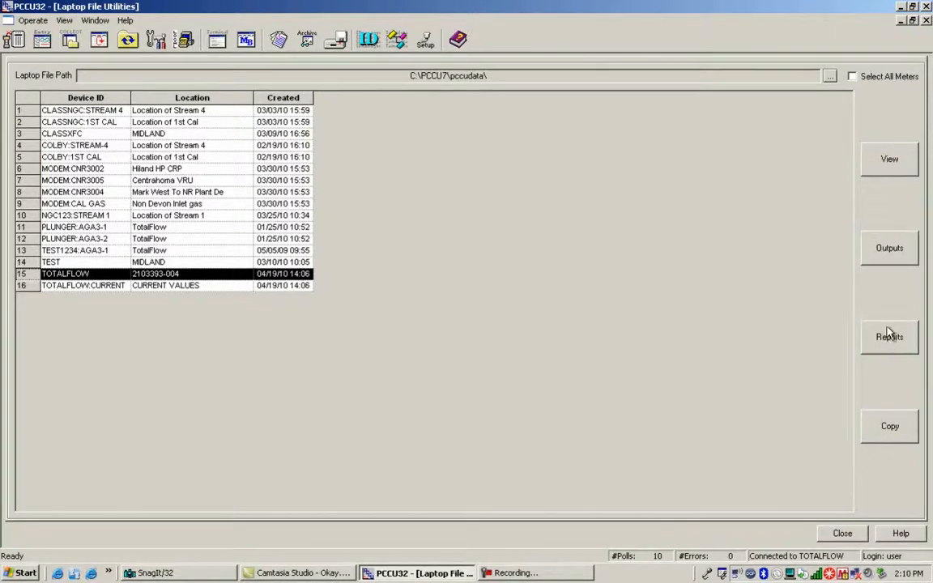
pyautogui.click(891, 170)
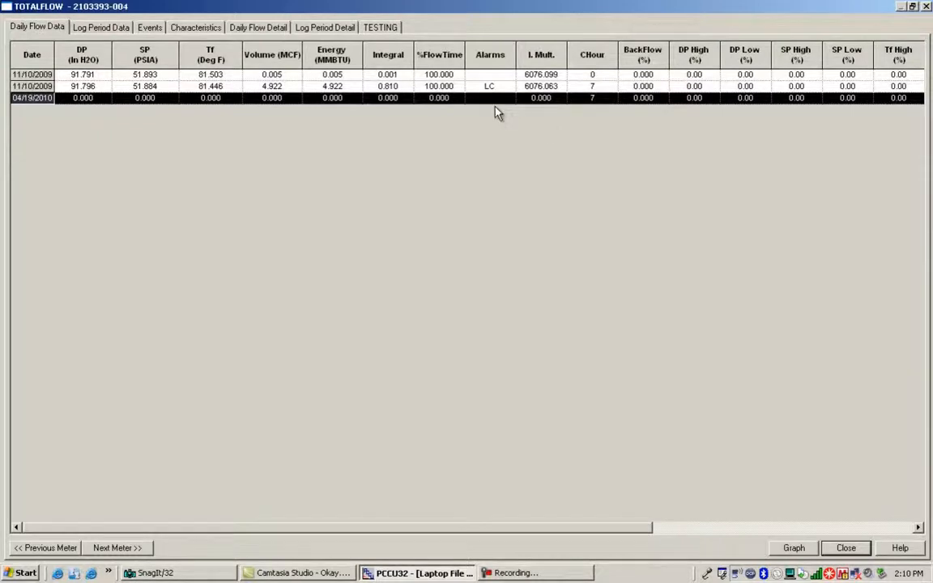
# Step: Check the laptop file's log period data, events, characteristics and detail pages, and close the file view
pyautogui.click(114, 29)
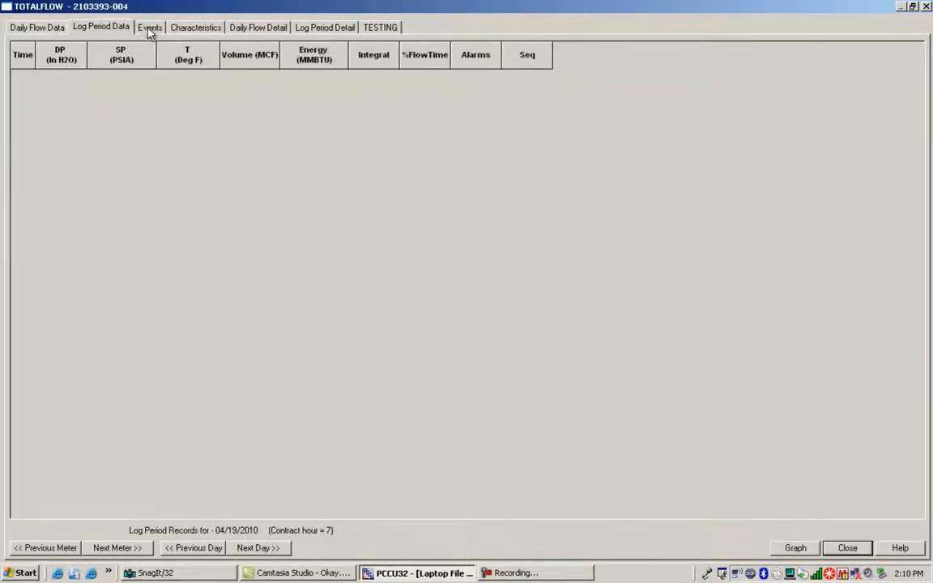
pyautogui.click(149, 28)
pyautogui.click(187, 27)
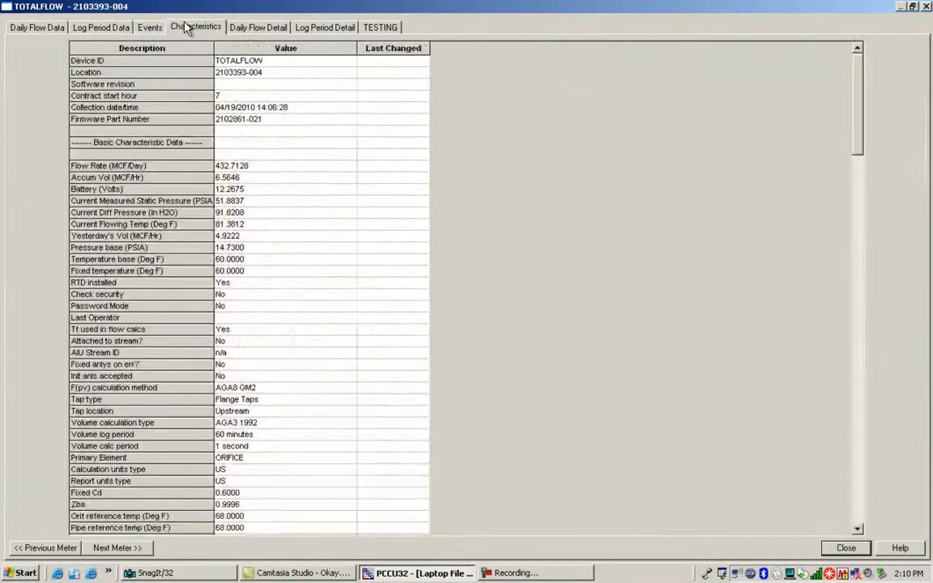
pyautogui.click(243, 28)
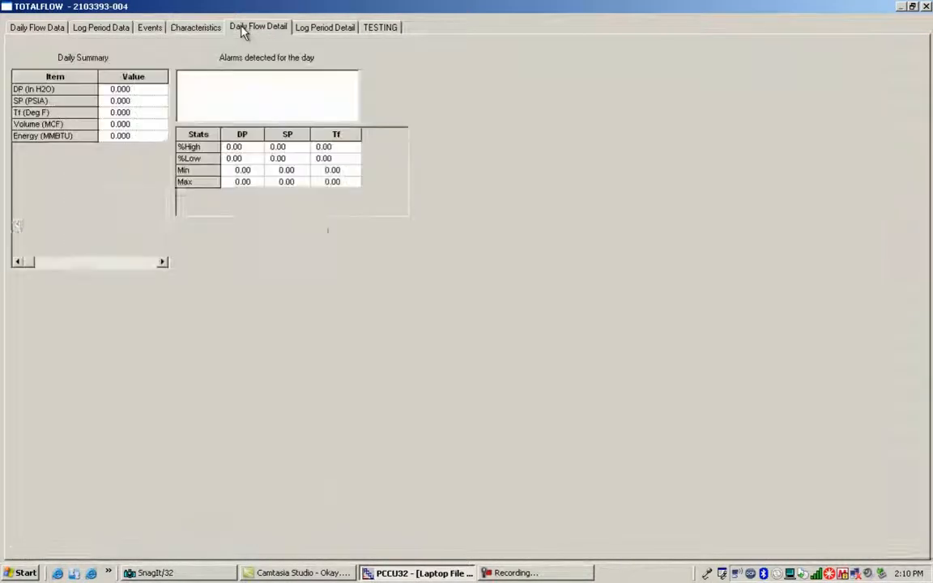
pyautogui.click(311, 30)
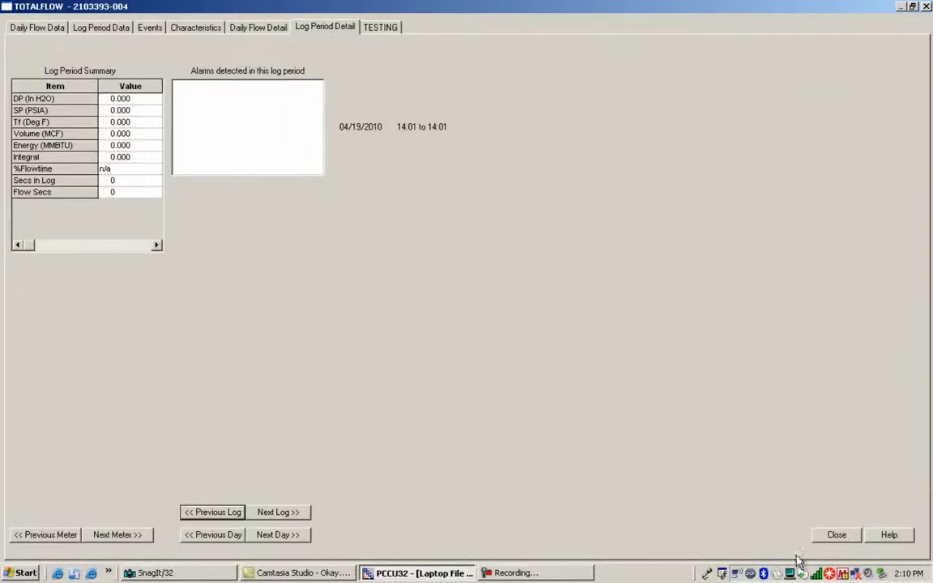
pyautogui.click(839, 536)
# Step: Generate the output files for the selected TOTALFLOW laptop file with the time range set to All Data
pyautogui.click(889, 264)
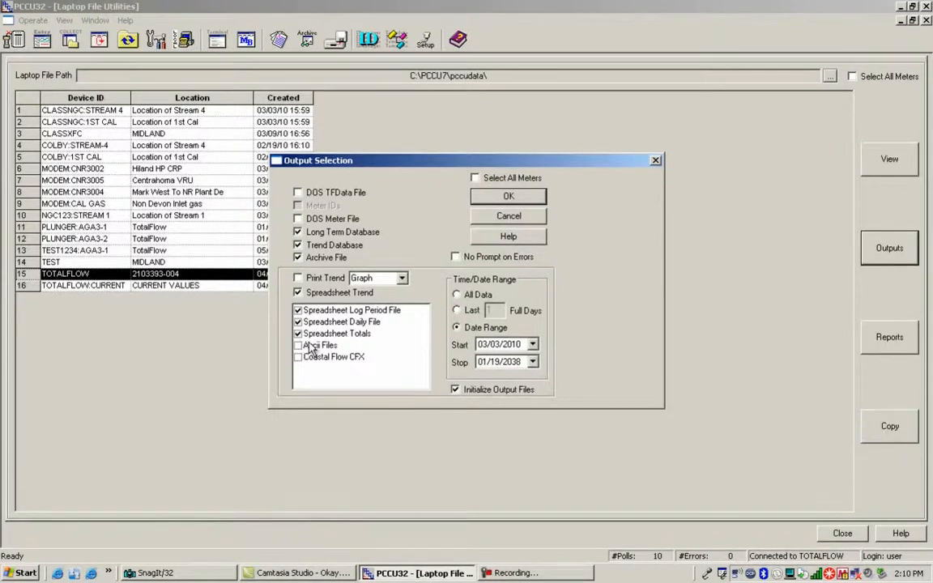
pyautogui.click(469, 299)
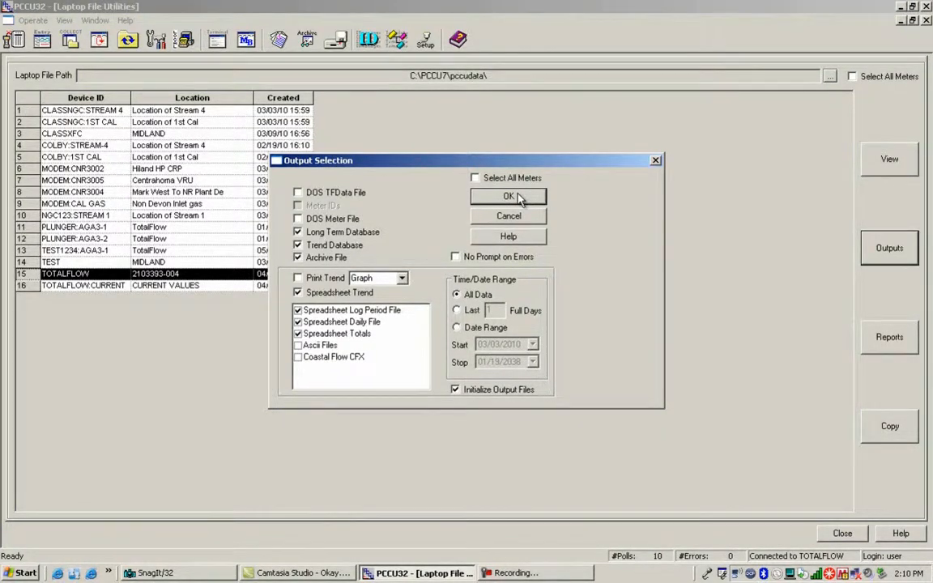
pyautogui.click(517, 198)
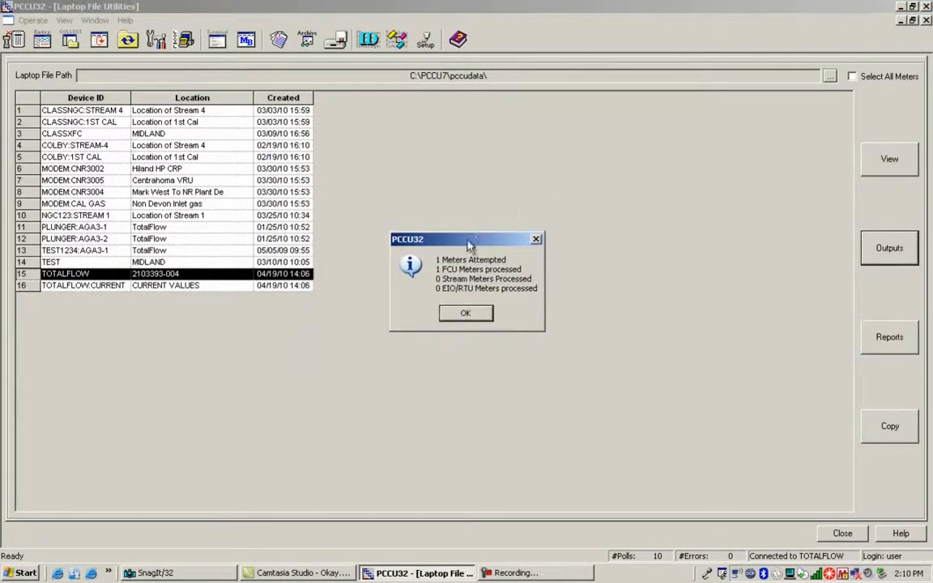
pyautogui.click(463, 312)
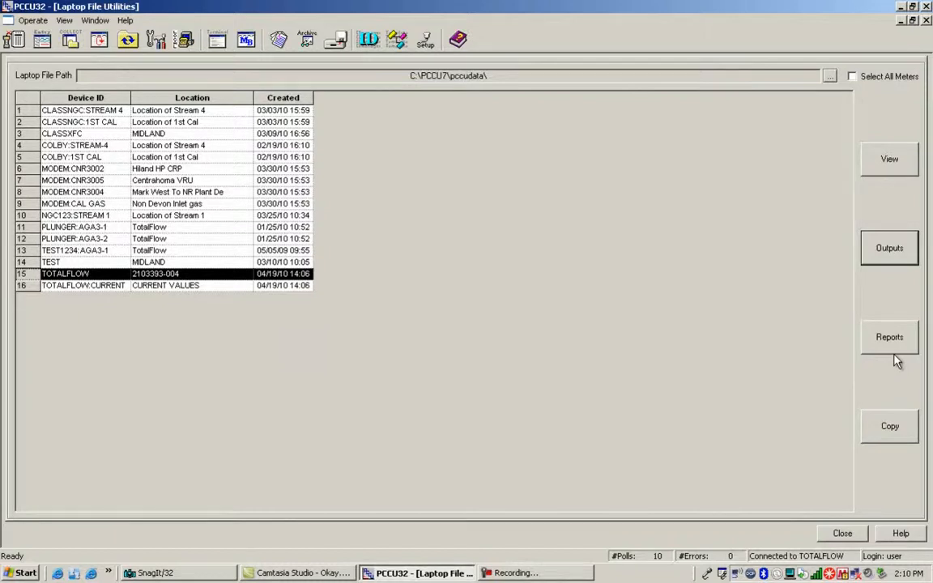
# Step: Switch to Windows Explorer, browse to C:\PCCU7\spreadsh and list the folder's contents with details
pyautogui.click(110, 573)
pyautogui.click(142, 557)
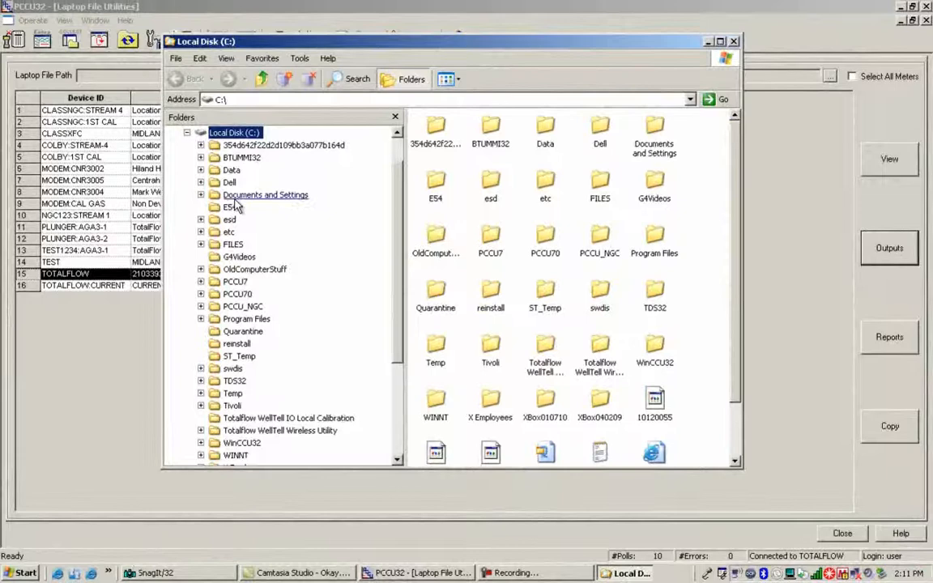
pyautogui.click(236, 281)
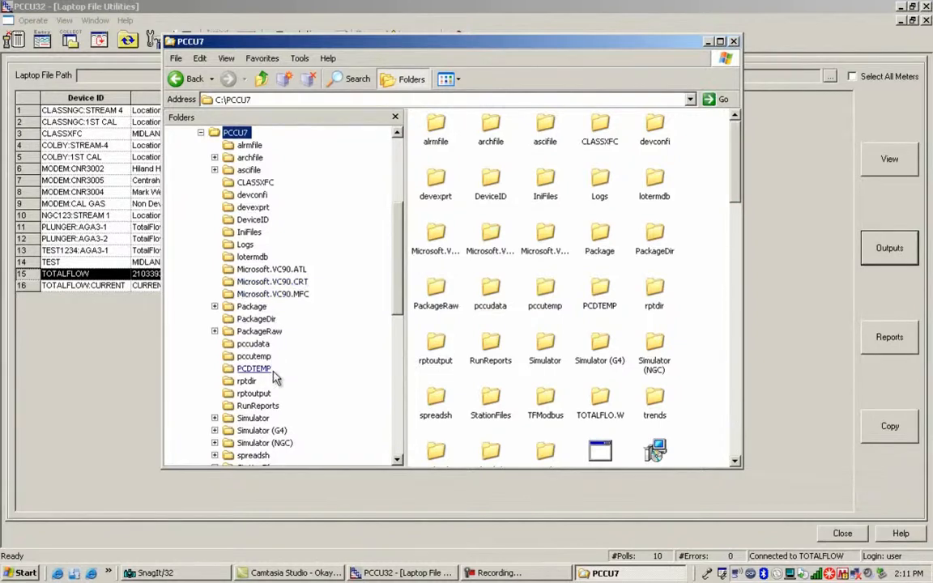
pyautogui.click(256, 454)
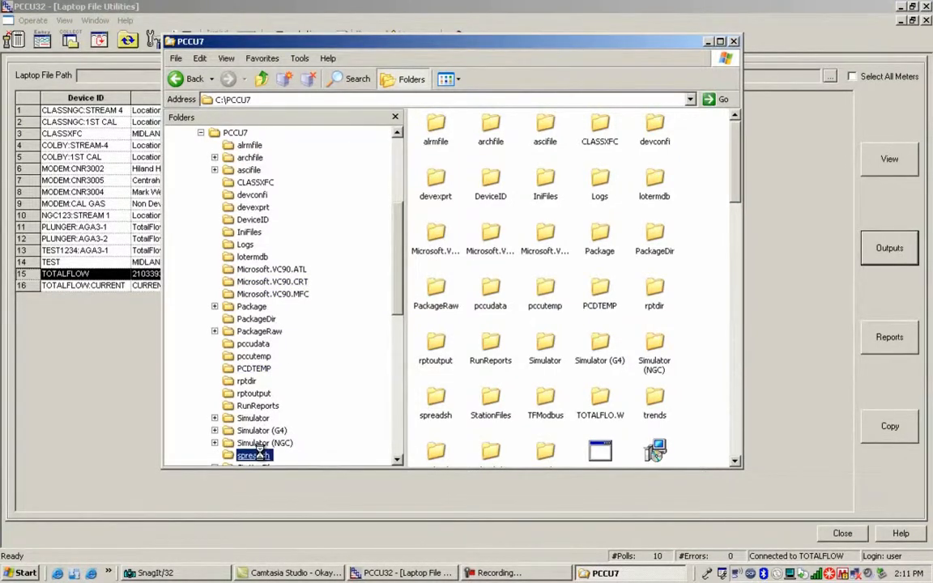
pyautogui.click(446, 78)
pyautogui.click(459, 148)
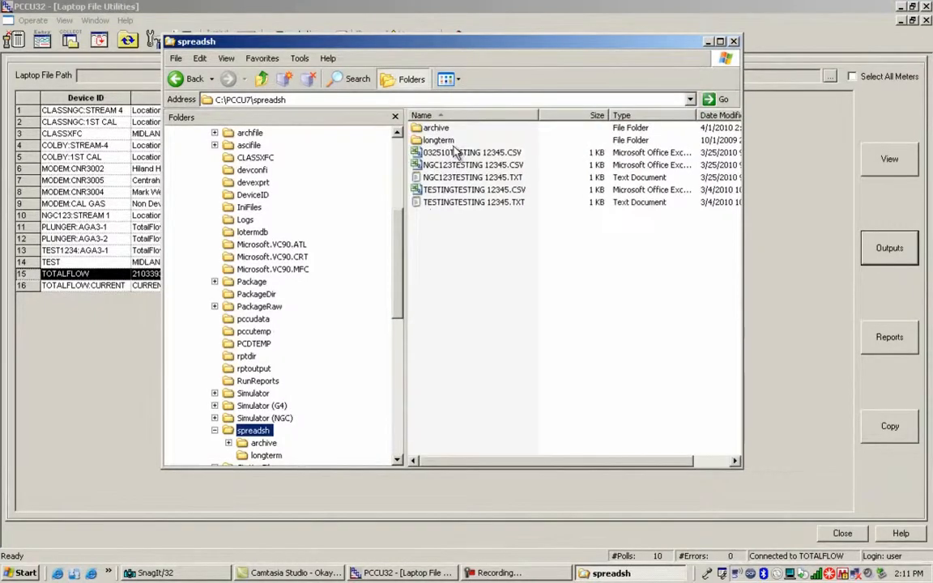
# Step: Open the archive subfolder and widen the window to show the full modification dates
pyautogui.click(438, 128)
pyautogui.click(439, 128)
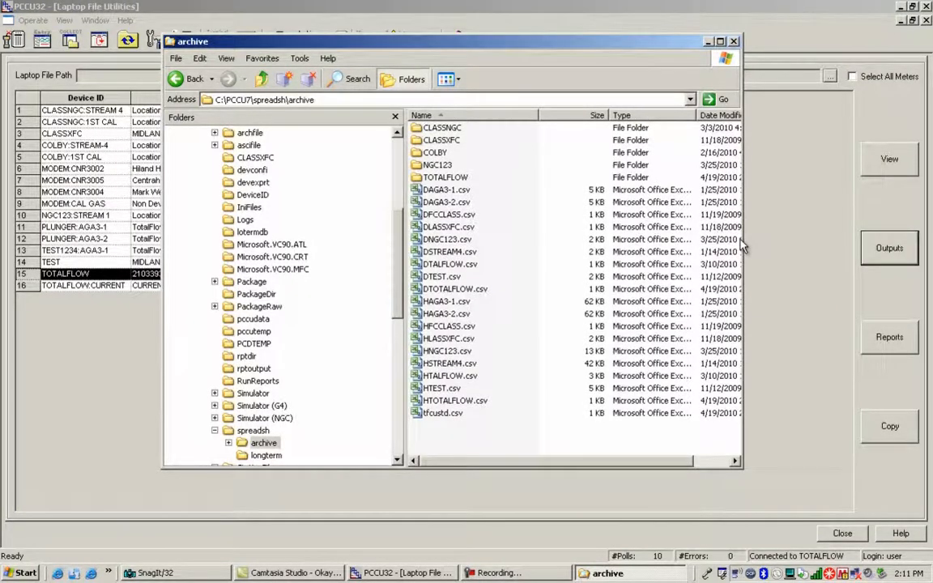
pyautogui.moveTo(743, 240); pyautogui.dragTo(801, 241)
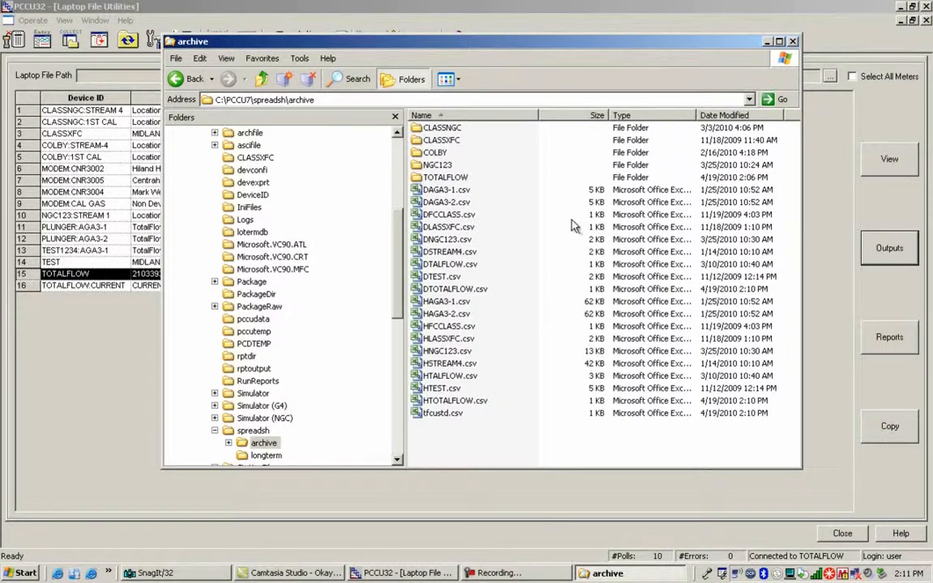
# Step: Review DTOTALFLOW.csv in a maximized Excel window with its ID and Date columns widened, and close it without saving
pyautogui.click(468, 296)
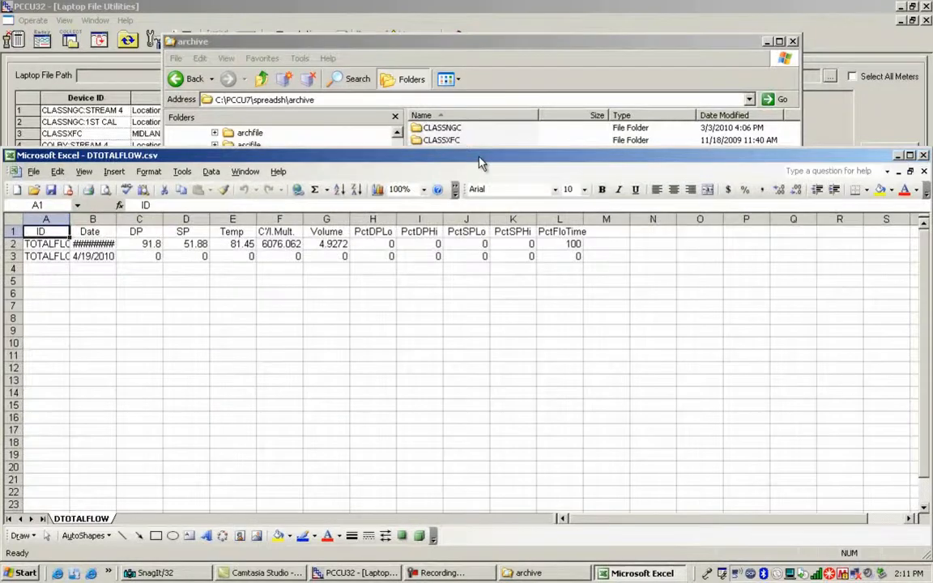
pyautogui.doubleClick(478, 156)
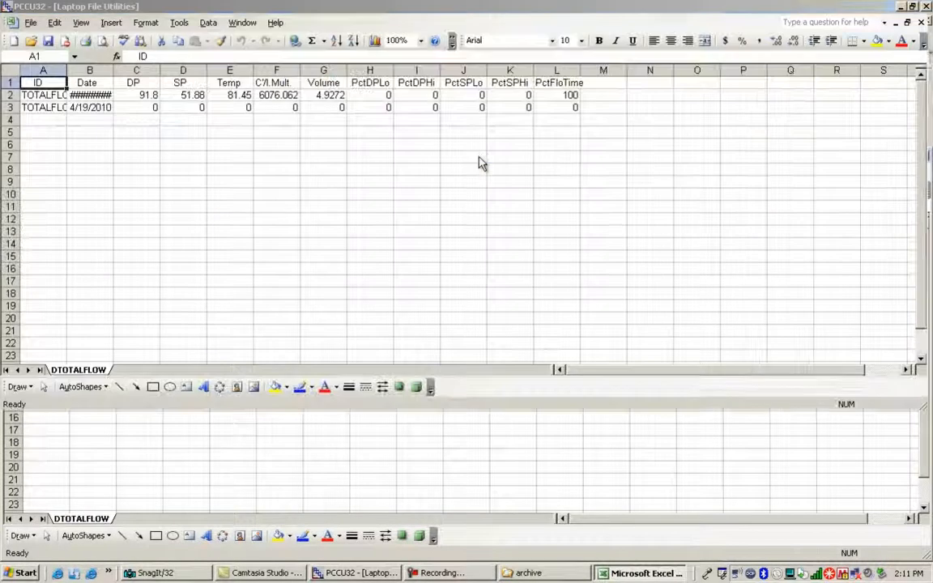
pyautogui.doubleClick(114, 71)
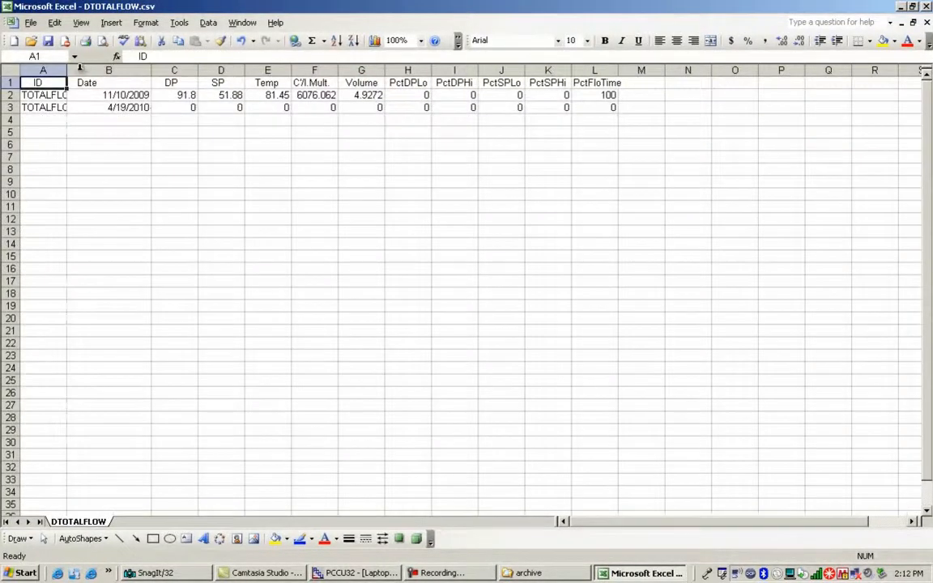
pyautogui.moveTo(68, 71); pyautogui.dragTo(88, 71)
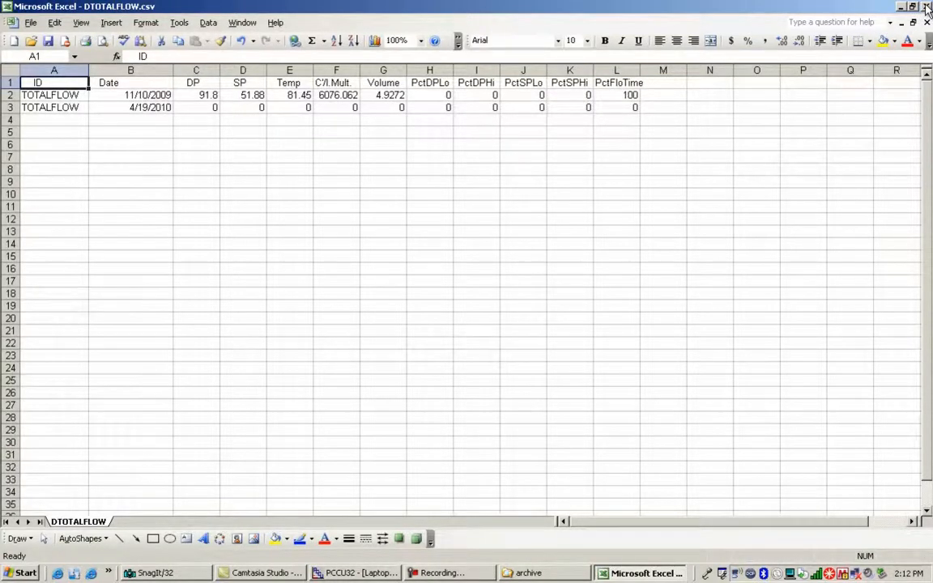
pyautogui.click(927, 8)
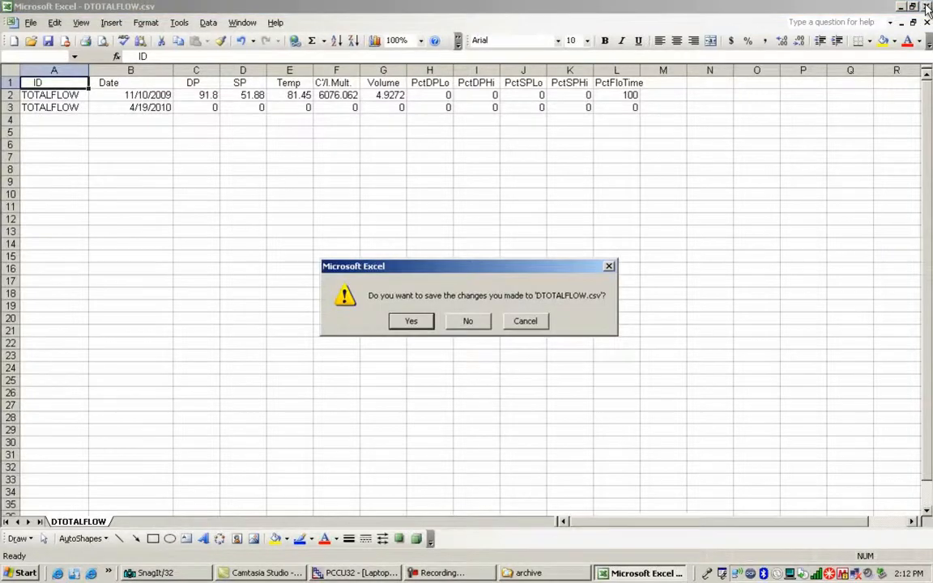
pyautogui.click(468, 320)
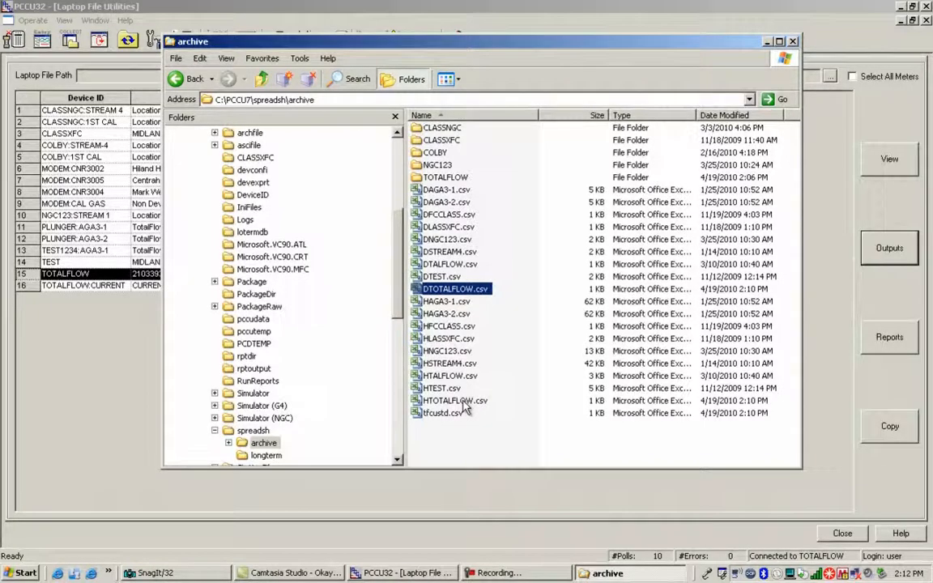
# Step: Review HTOTALFLOW.csv in Excel with its ID and Date/Hr columns widened, and close it without saving
pyautogui.click(468, 403)
pyautogui.doubleClick(468, 403)
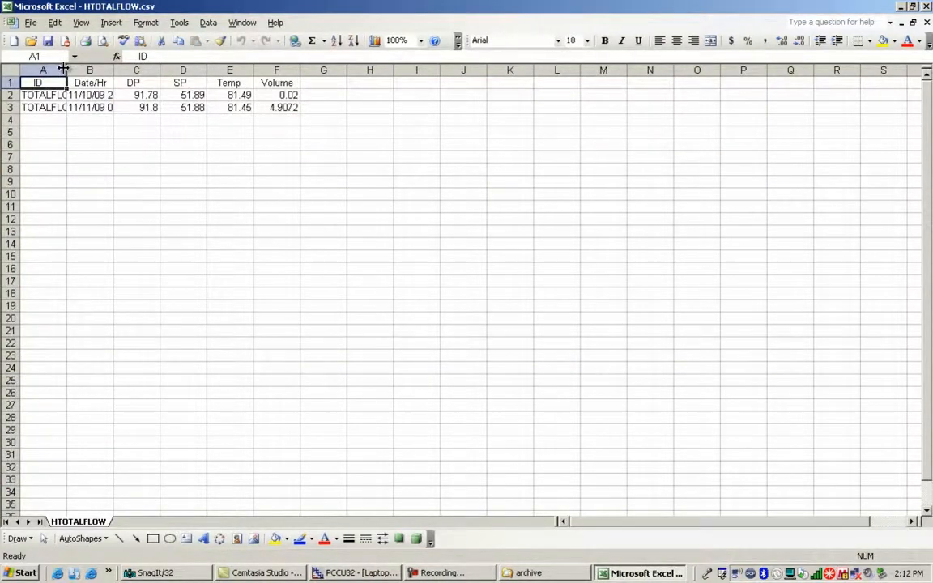
pyautogui.moveTo(63, 69); pyautogui.dragTo(186, 73)
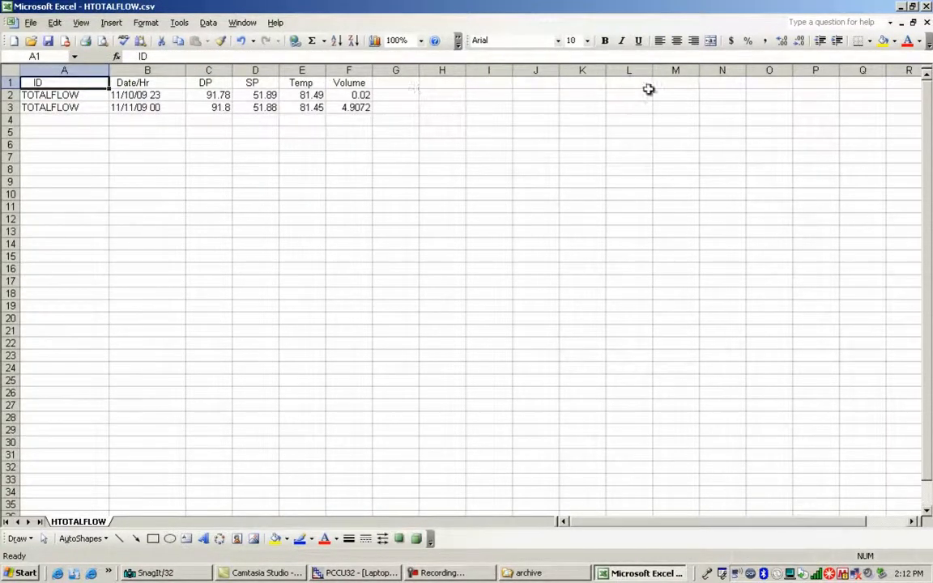
pyautogui.click(926, 6)
pyautogui.click(475, 323)
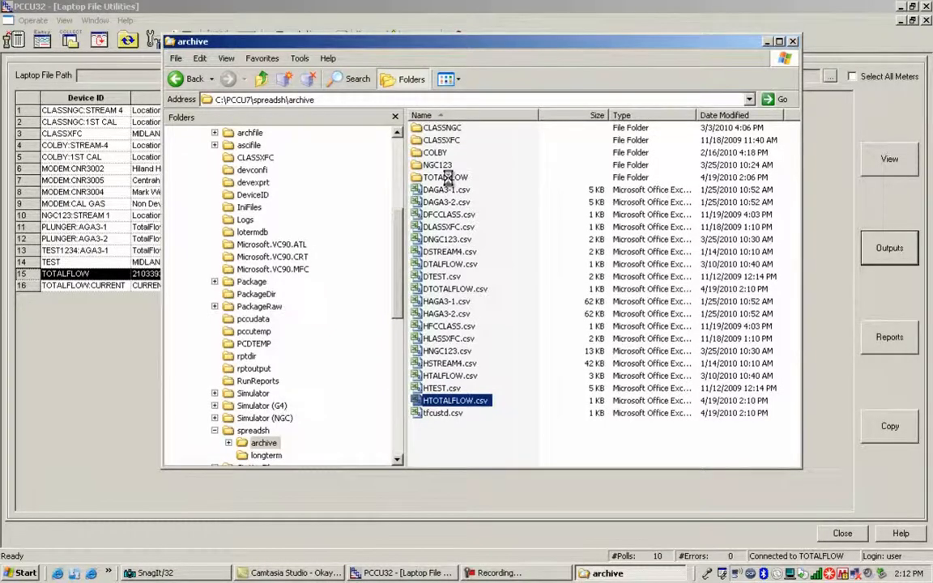
# Step: Open CURRENT VALUES.csv from the archive's TOTALFLOW subfolder and widen its Time Stamp and Device Id columns
pyautogui.doubleClick(449, 178)
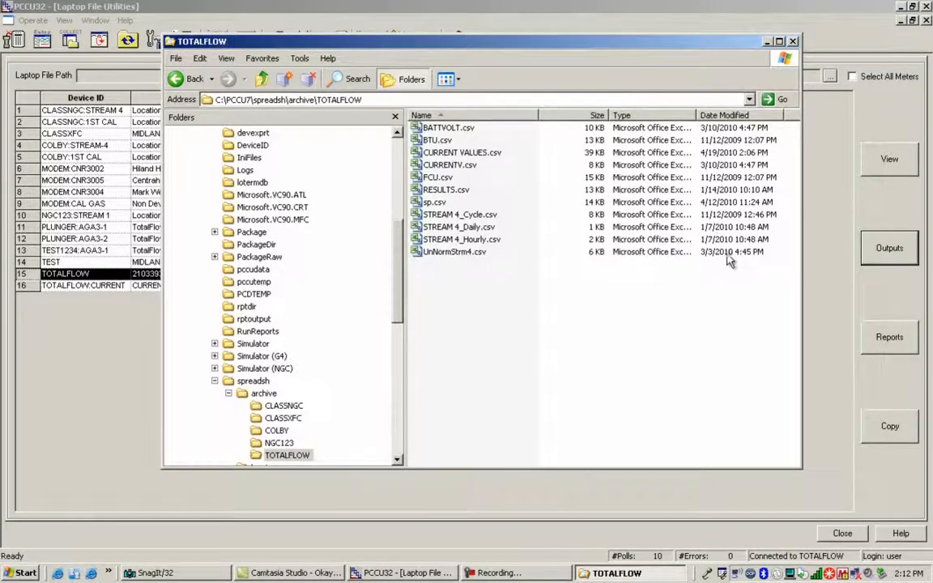
pyautogui.click(460, 154)
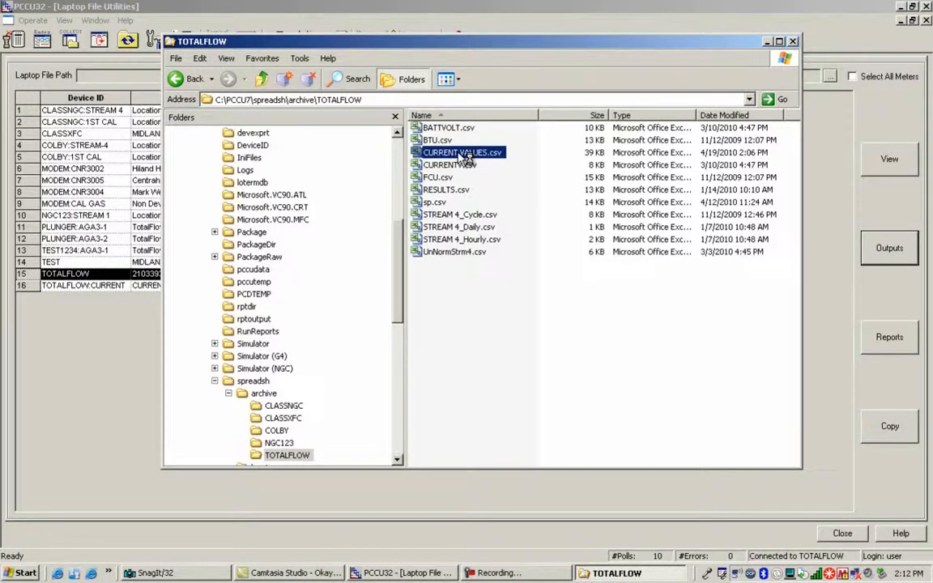
pyautogui.doubleClick(460, 154)
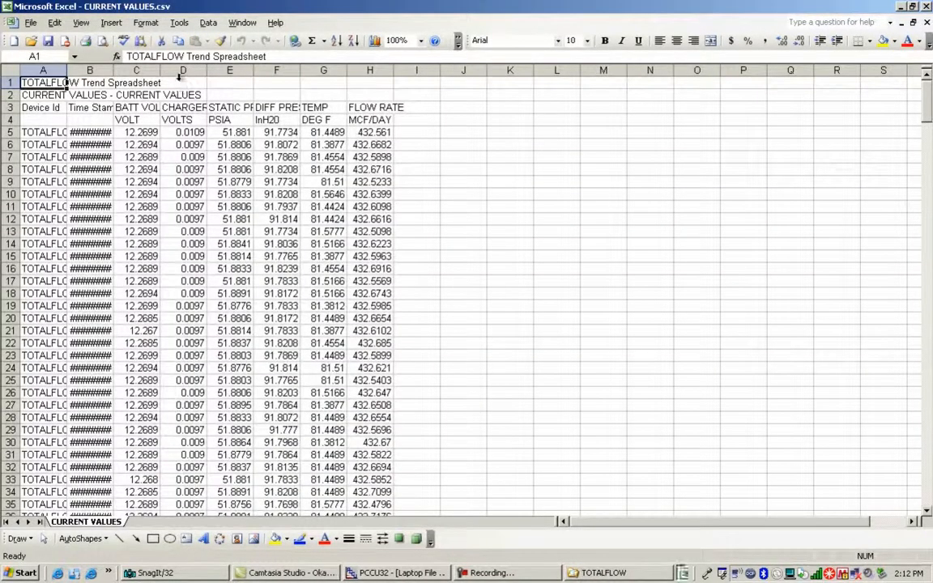
pyautogui.moveTo(113, 71); pyautogui.dragTo(156, 72)
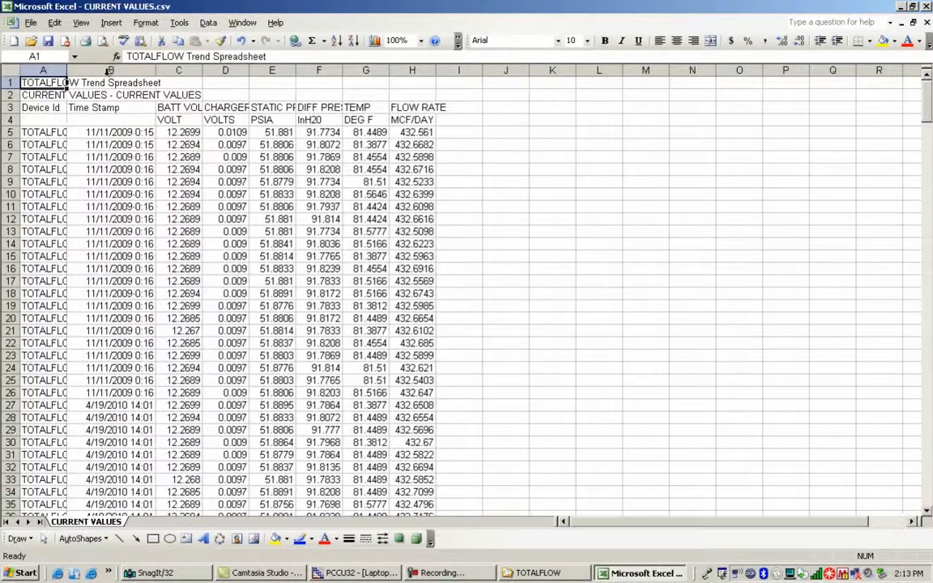
pyautogui.moveTo(66, 68); pyautogui.dragTo(85, 65)
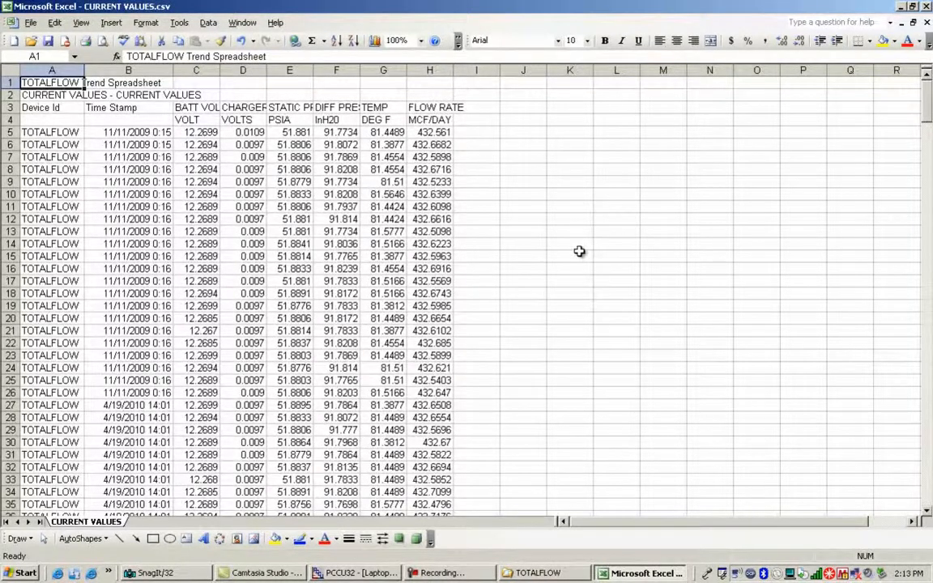
# Step: Close CURRENT VALUES.csv without saving and close the TOTALFLOW folder window
pyautogui.click(927, 9)
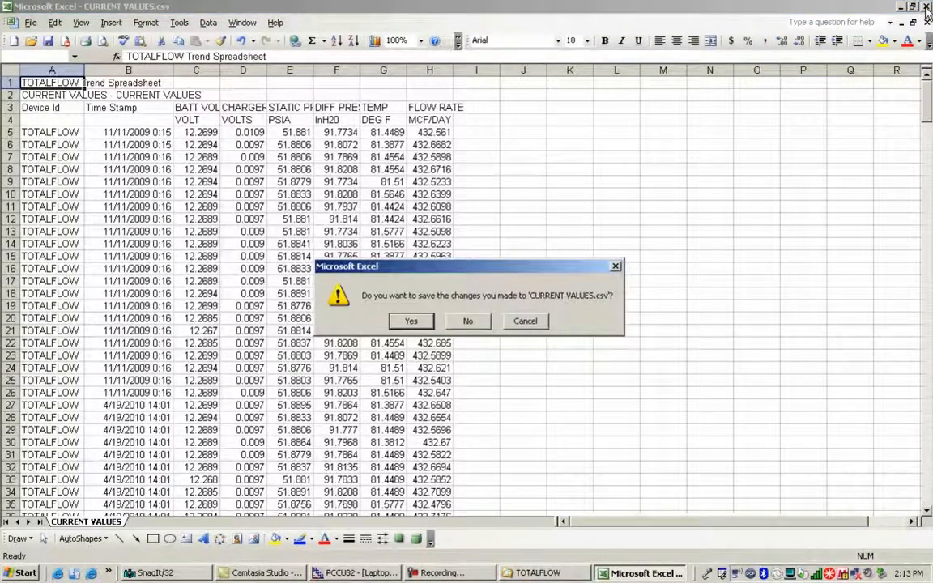
pyautogui.click(471, 321)
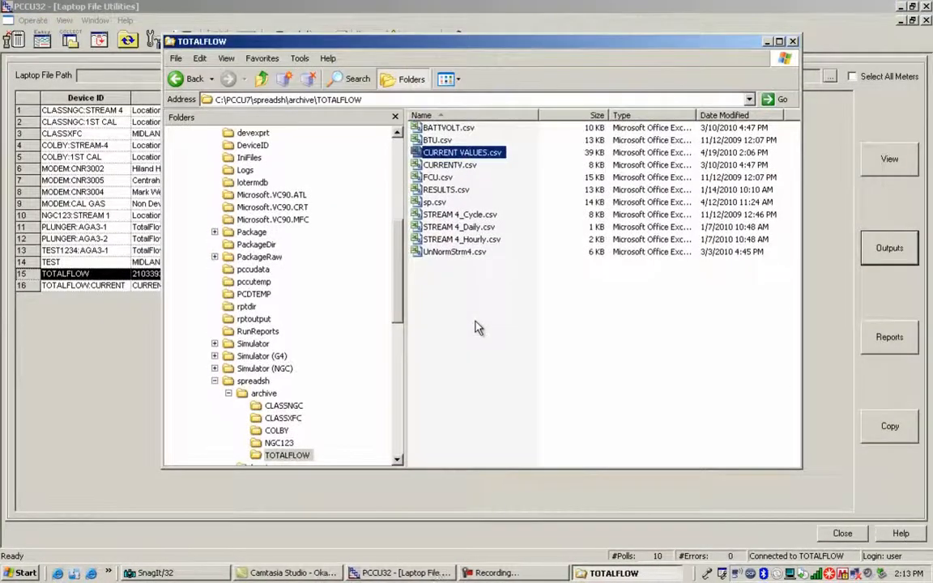
pyautogui.click(792, 41)
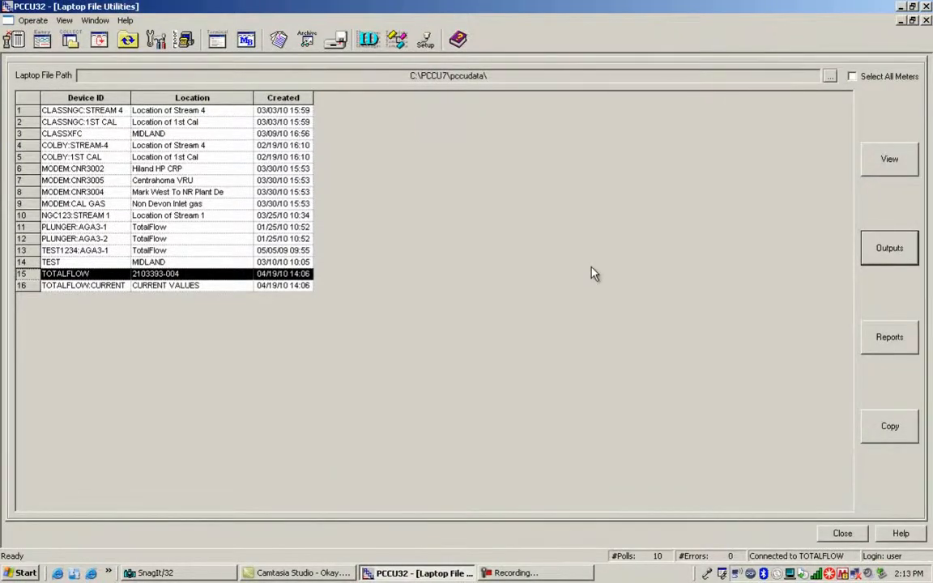